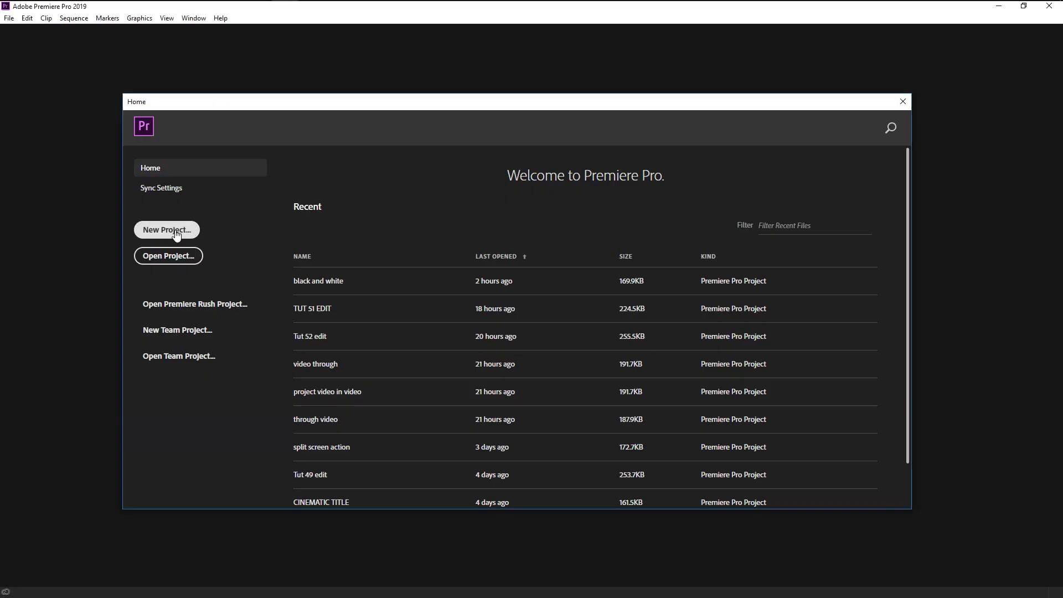
- Open the New Project dialog from the Premiere Pro Home screen
{"action": "left_click", "coordinate": [175, 232]}
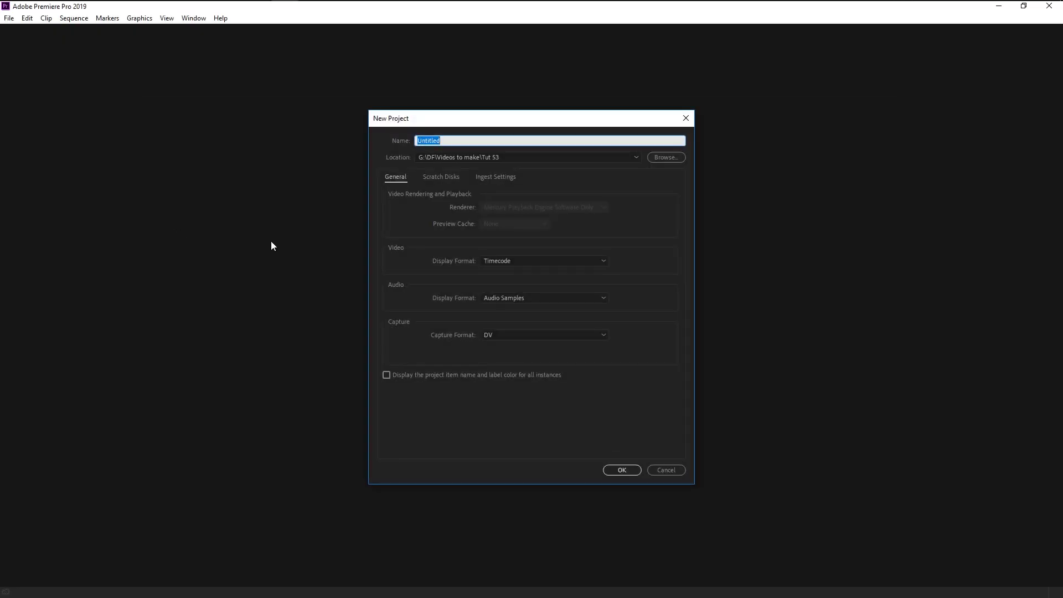
- Create the 'black and white' project and import Pexels Videos 4808.mp4 into it
{"action": "type", "text": "black and white"}
{"action": "key", "text": "Return"}
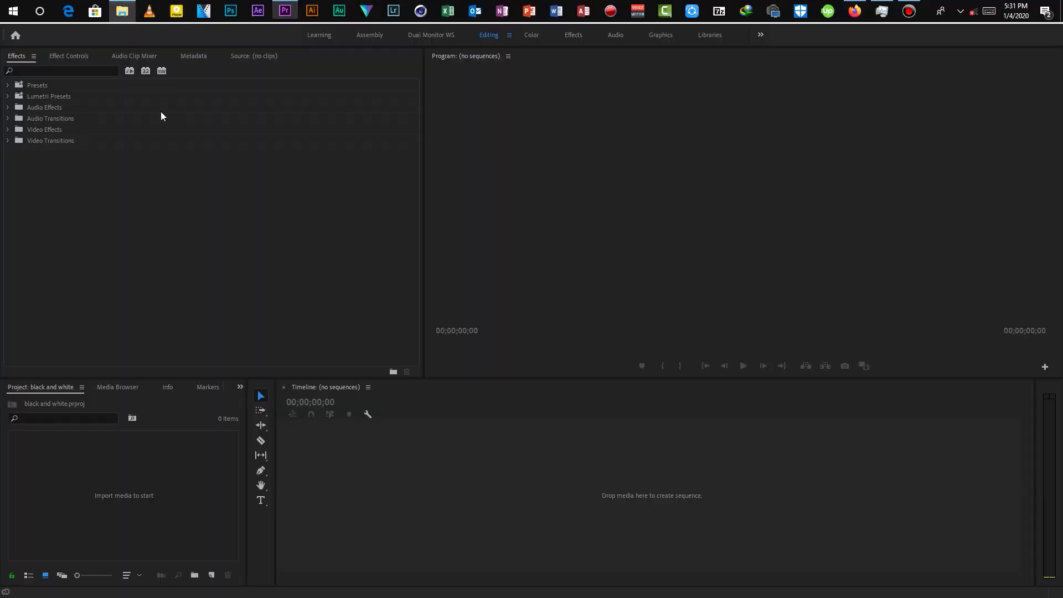
{"action": "left_click", "coordinate": [284, 10]}
{"action": "left_click_drag", "start_coordinate": [417, 139], "coordinate": [214, 474]}
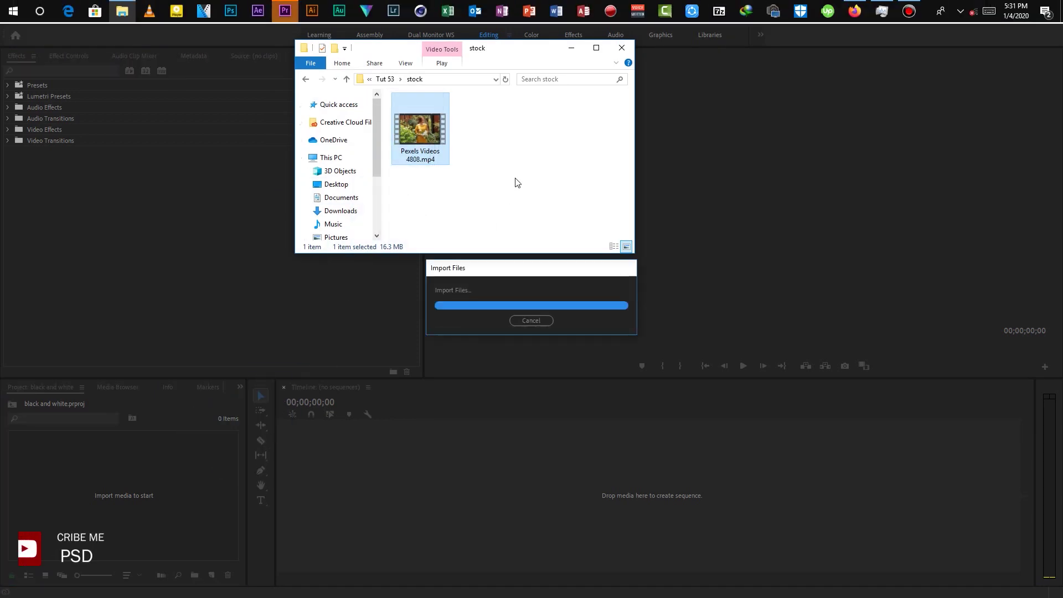
{"action": "left_click", "coordinate": [572, 48]}
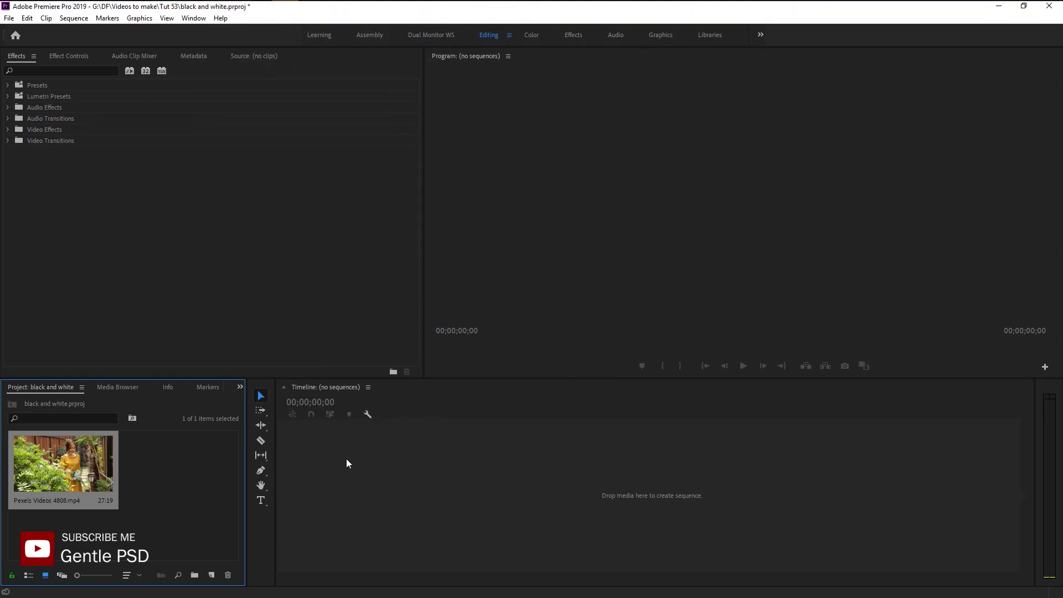
- Build a sequence from Pexels Videos 4808.mp4 and play it back
{"action": "left_click", "coordinate": [171, 492]}
{"action": "left_click_drag", "start_coordinate": [53, 472], "coordinate": [257, 457]}
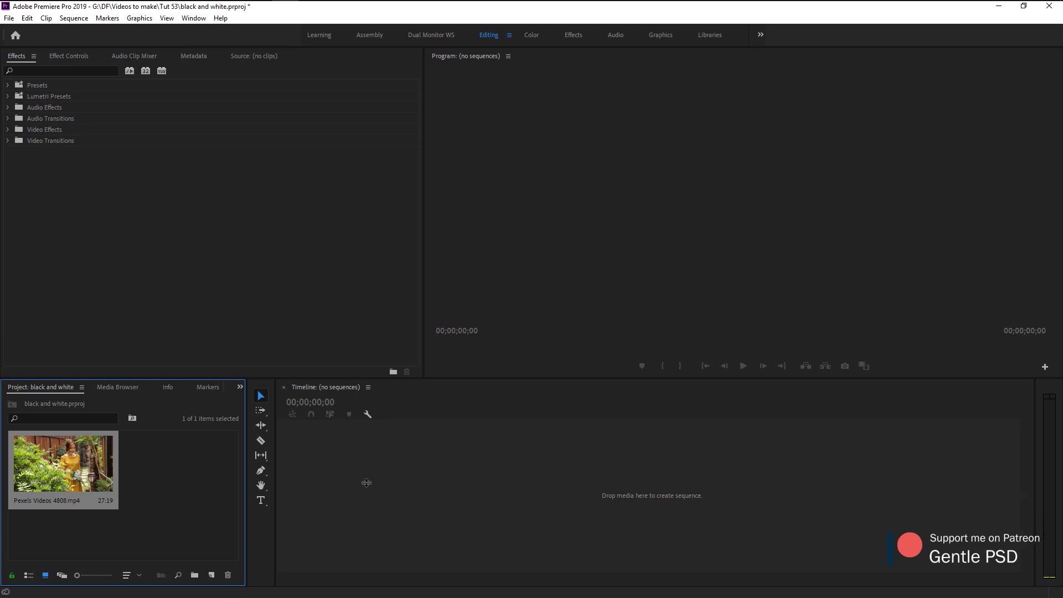
{"action": "left_click_drag", "start_coordinate": [367, 483], "coordinate": [367, 483]}
{"action": "left_click", "coordinate": [749, 370]}
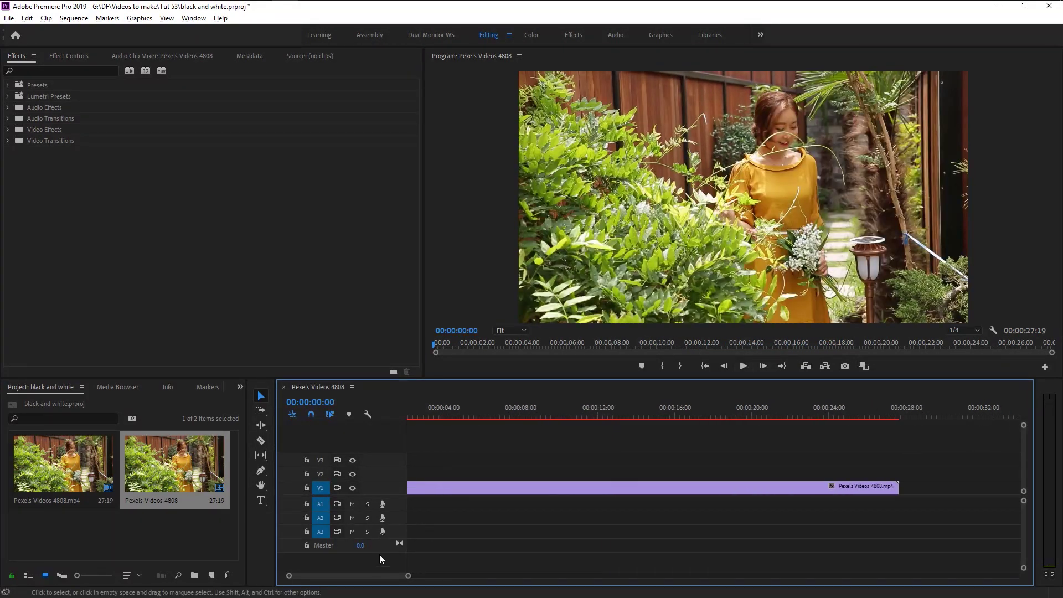
- Zoom the timeline to fit the full 27:19 clip and select it on V1
{"action": "key", "text": "backslash"}
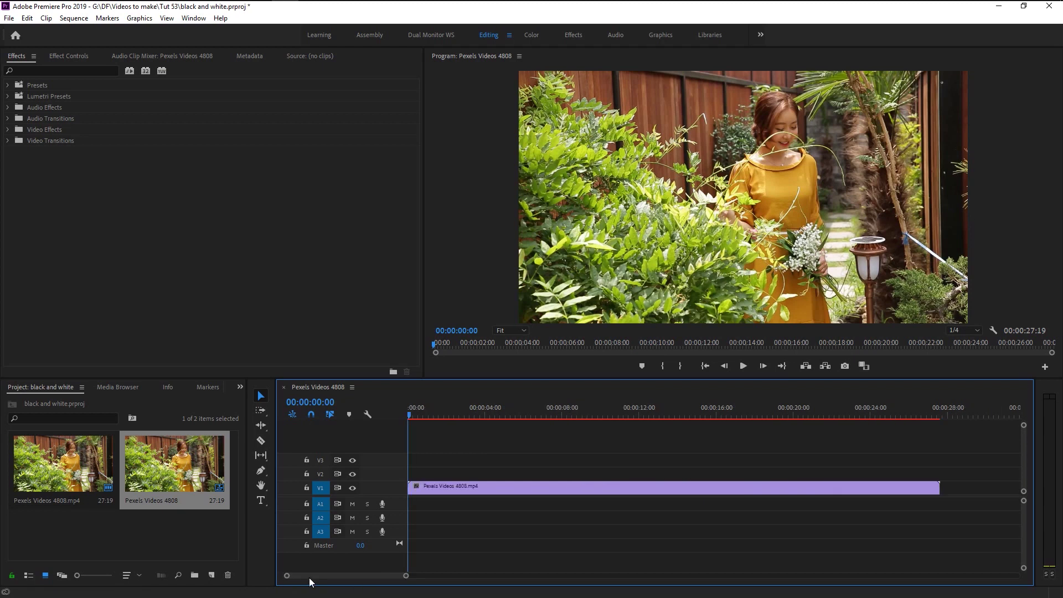
{"action": "left_click", "coordinate": [428, 487]}
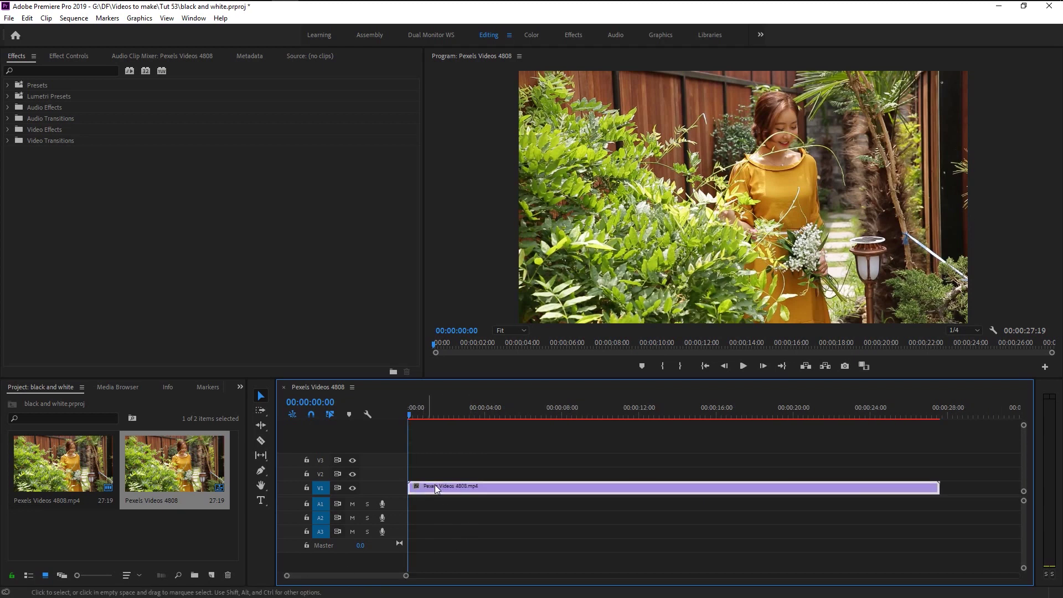
- Search 'black white' and apply the Black & White effect to the V1 clip
{"action": "left_click", "coordinate": [29, 72]}
{"action": "type", "text": "black white"}
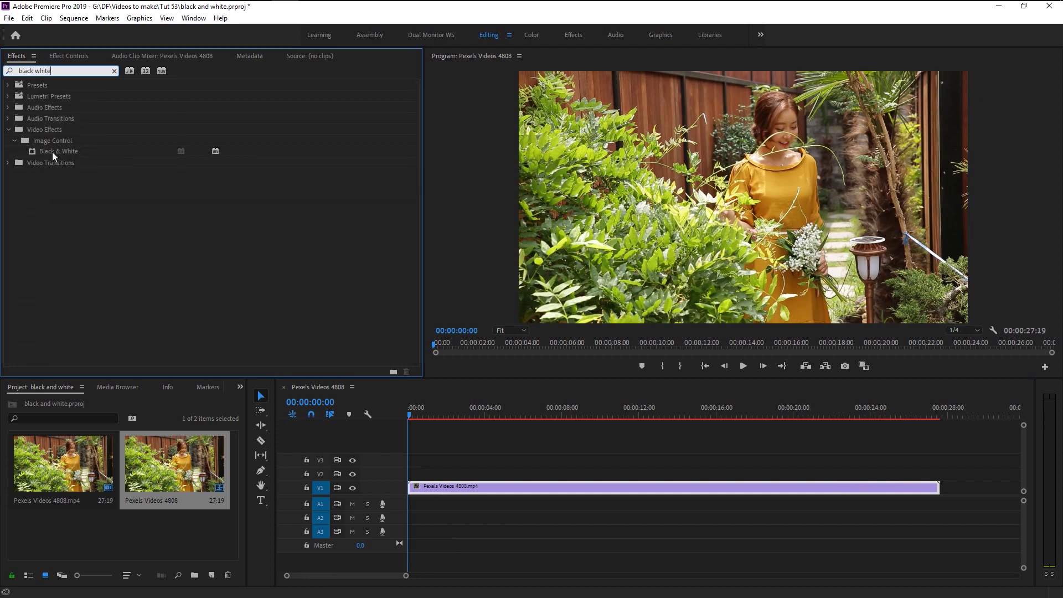
{"action": "left_click_drag", "start_coordinate": [52, 151], "coordinate": [509, 491]}
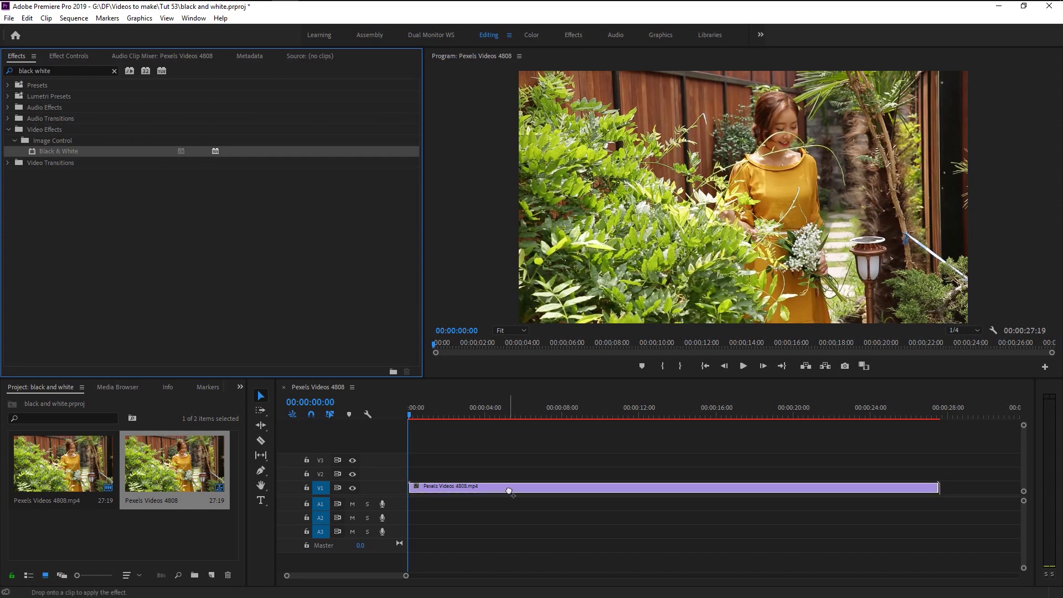
{"action": "left_click_drag", "start_coordinate": [510, 489], "coordinate": [510, 490]}
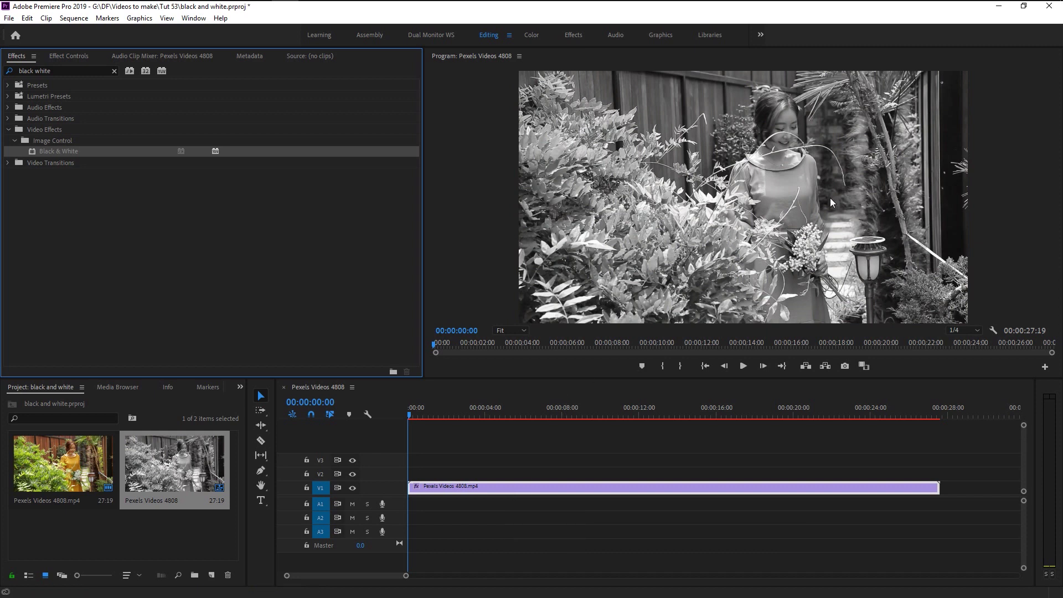
- Preview the greyscale footage and select the Black & White effect in Effect Controls
{"action": "left_click", "coordinate": [68, 56]}
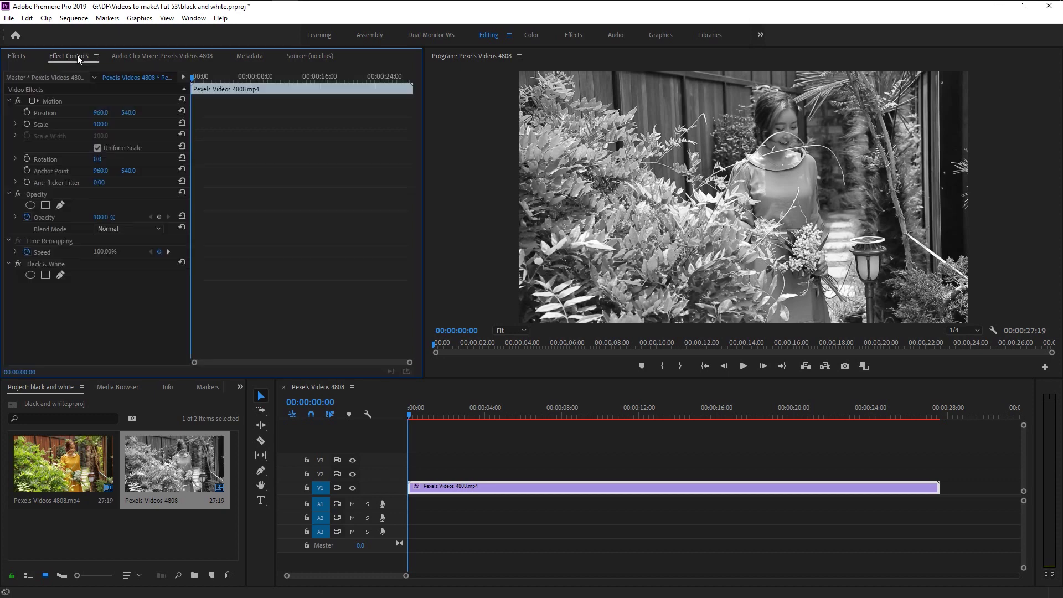
{"action": "left_click", "coordinate": [744, 366]}
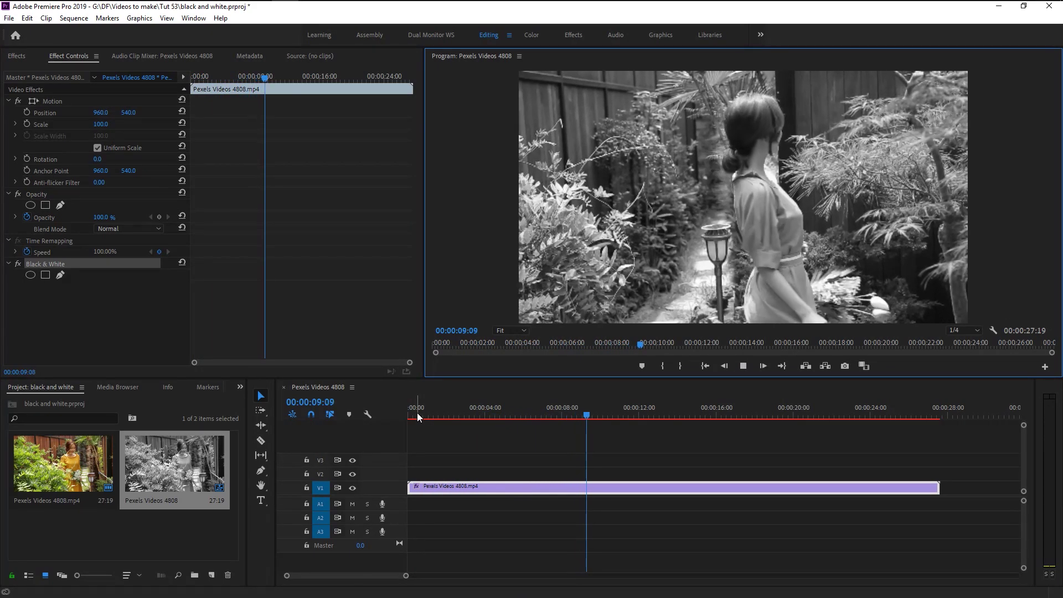
{"action": "key", "text": "space"}
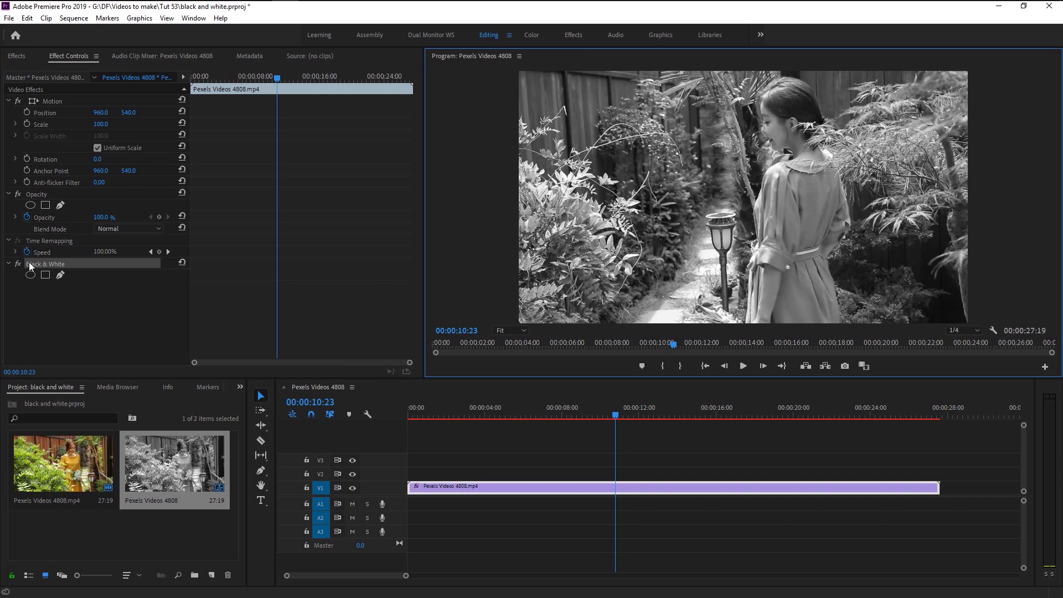
{"action": "left_click", "coordinate": [53, 265]}
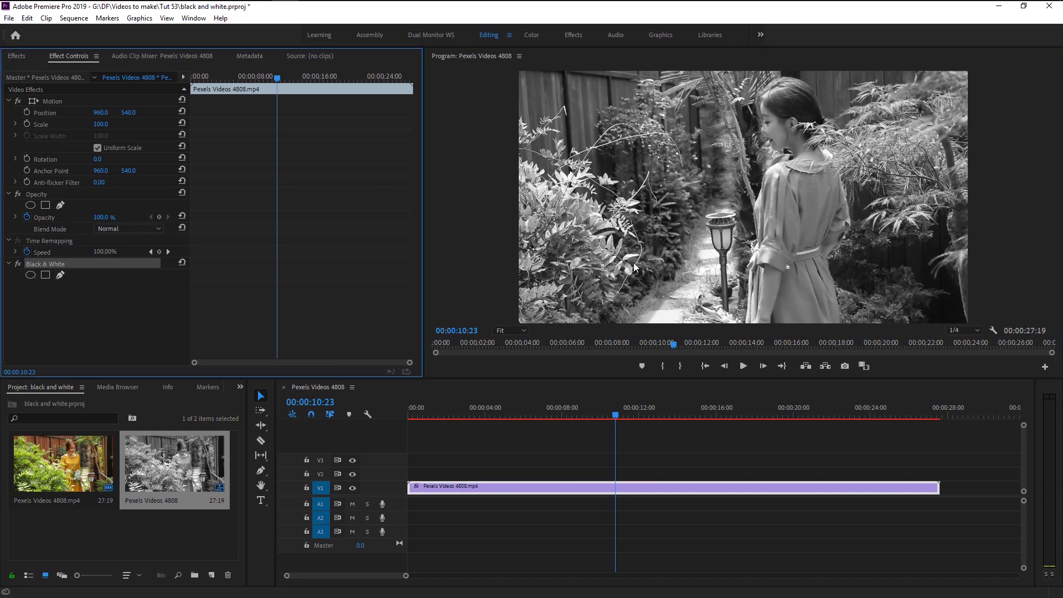
- Search 'curves' and apply RGB Curves to the garden clip
{"action": "left_click", "coordinate": [27, 58]}
{"action": "left_click", "coordinate": [100, 70]}
{"action": "type", "text": "curves"}
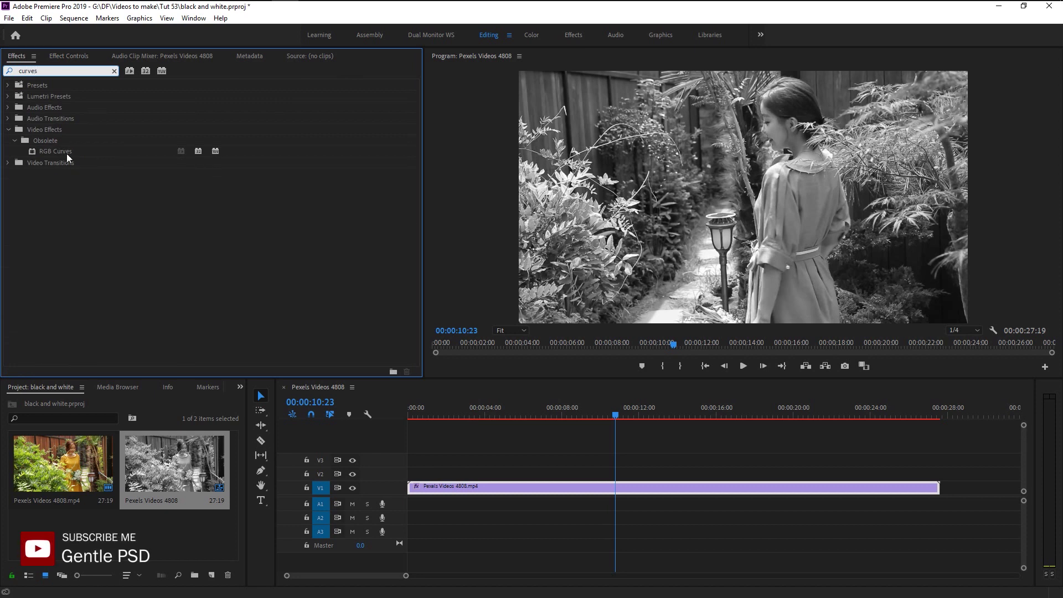
{"action": "left_click_drag", "start_coordinate": [66, 153], "coordinate": [482, 487]}
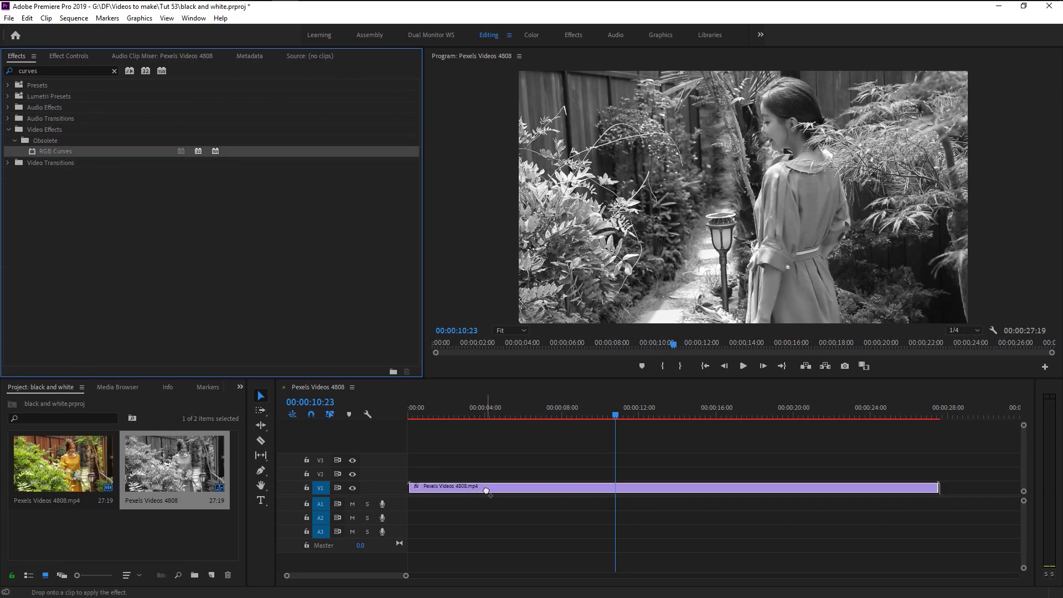
- Bend the RGB Curves Master curve upward to add contrast
{"action": "left_click", "coordinate": [69, 55]}
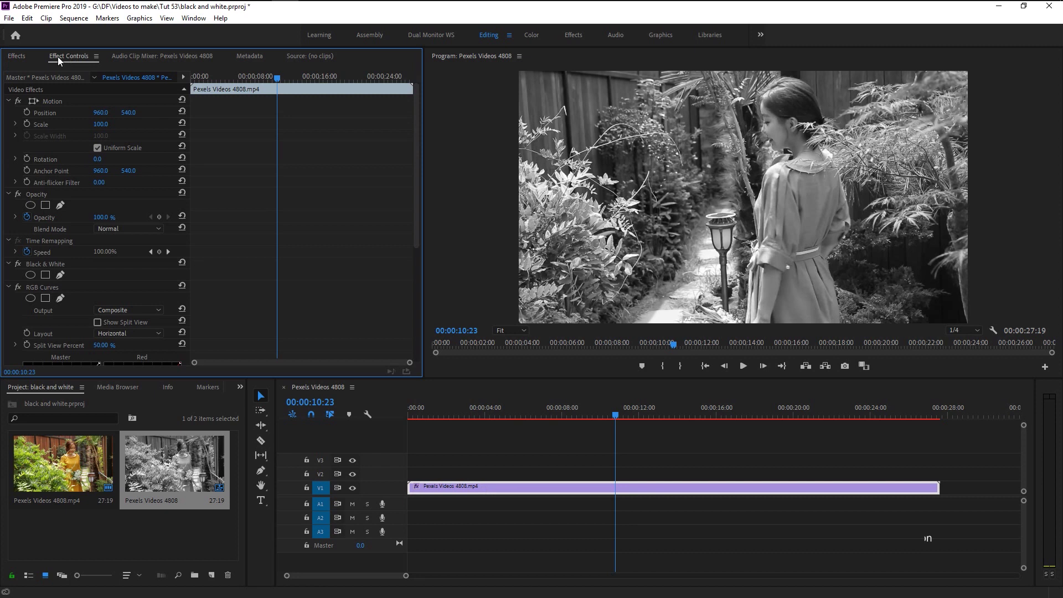
{"action": "scroll", "coordinate": [36, 318], "scroll_direction": "down", "scroll_amount": 7}
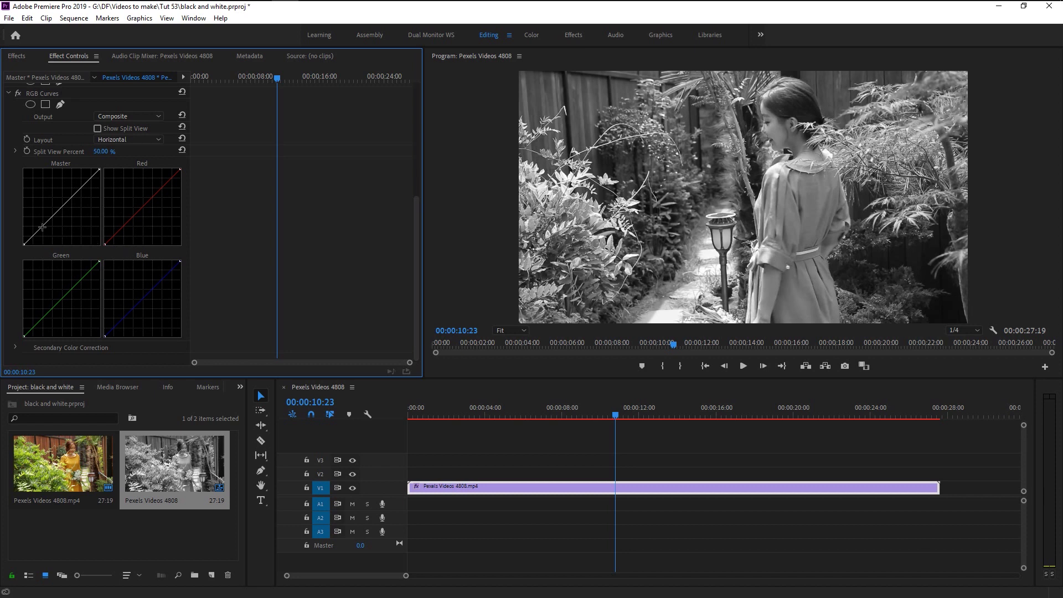
{"action": "left_click_drag", "start_coordinate": [42, 226], "coordinate": [83, 186]}
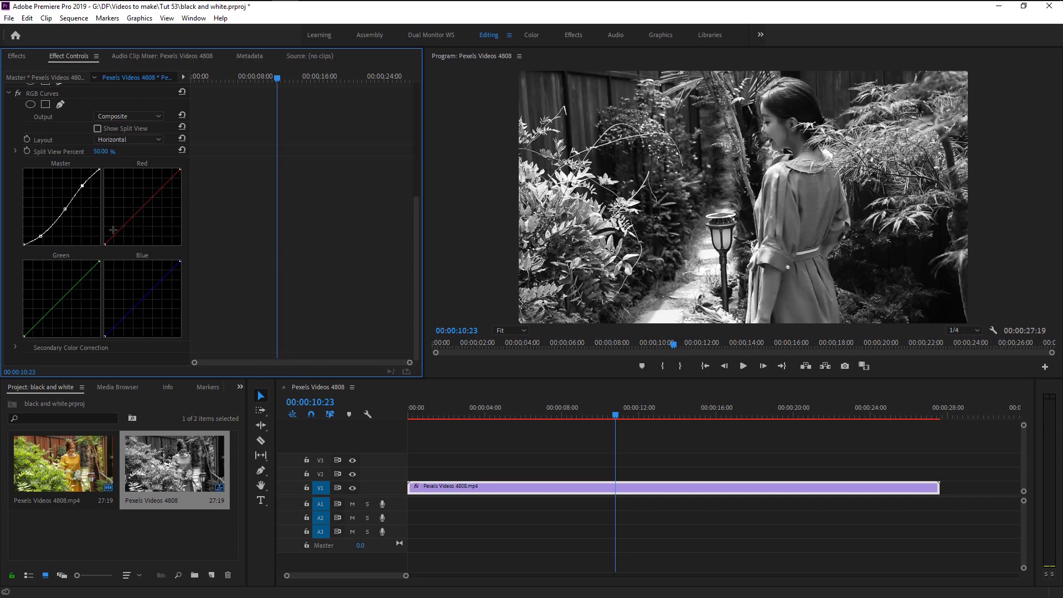
- Fine-tune the Master curve's middle point and expand Secondary Color Correction
{"action": "left_click_drag", "start_coordinate": [68, 209], "coordinate": [56, 211]}
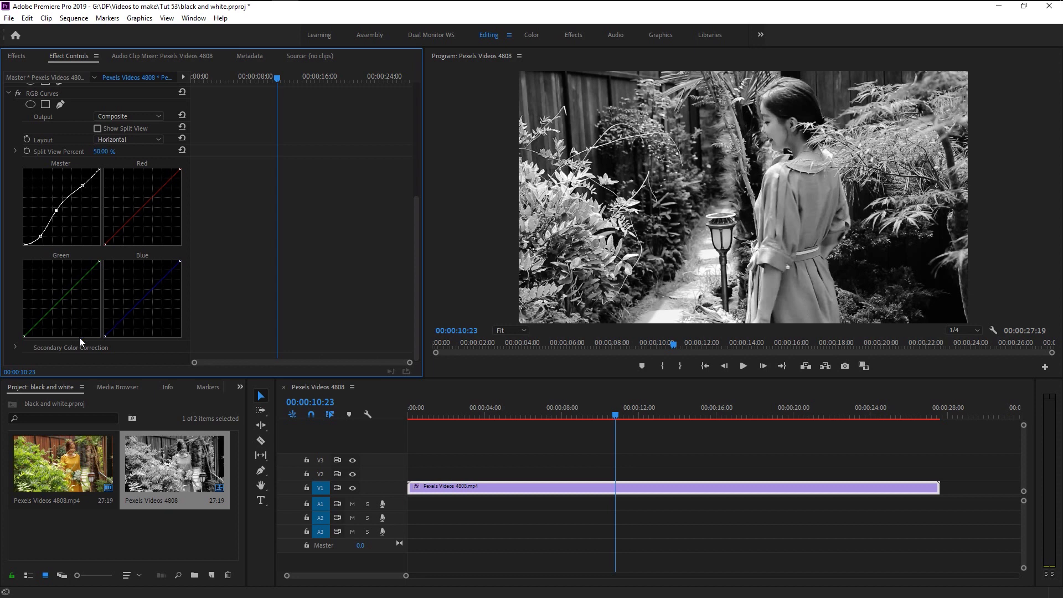
{"action": "left_click", "coordinate": [15, 347]}
- Set the RGB Curves Luma Start Threshold to 62.50 to target brighter tones
{"action": "scroll", "coordinate": [94, 357], "scroll_direction": "down", "scroll_amount": 3}
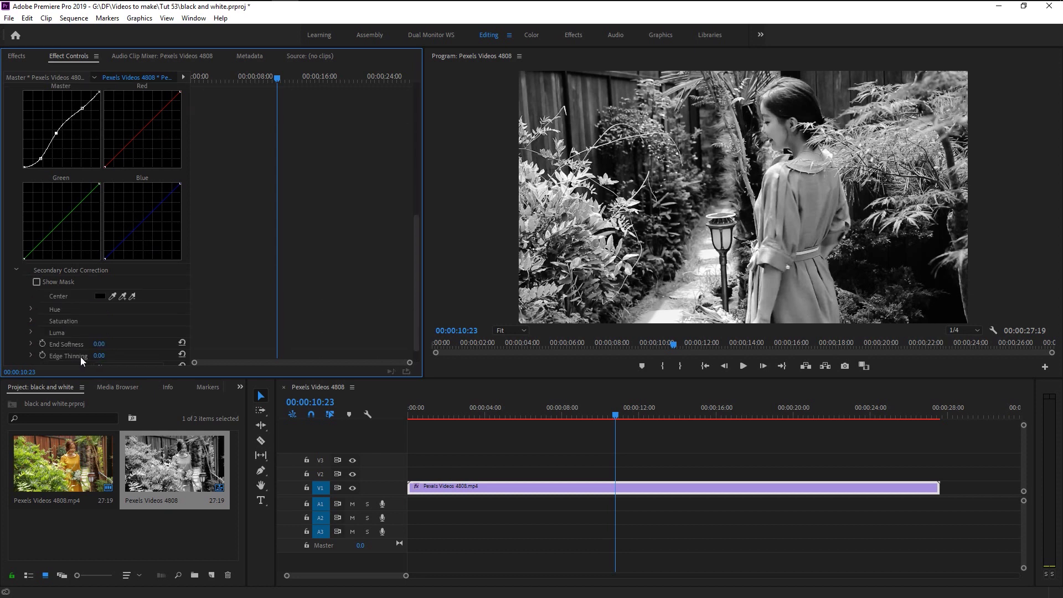
{"action": "left_click", "coordinate": [31, 332]}
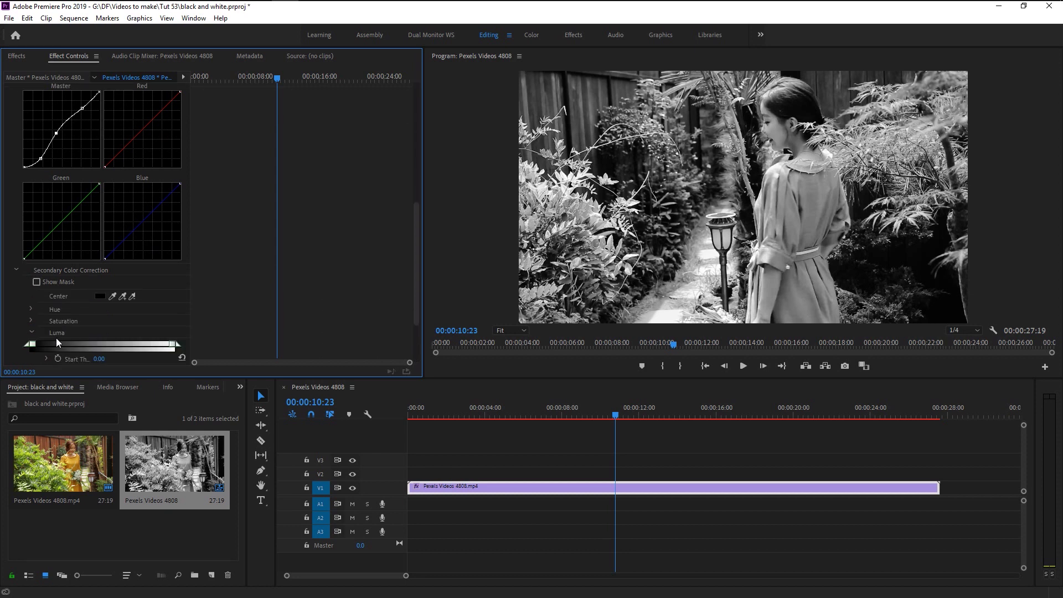
{"action": "mouse_move", "coordinate": [37, 344]}
{"action": "left_mouse_down"}
{"action": "mouse_move", "coordinate": [134, 346]}
{"action": "mouse_move", "coordinate": [26, 338]}
{"action": "left_mouse_up"}
{"action": "left_click_drag", "start_coordinate": [55, 338], "coordinate": [118, 347]}
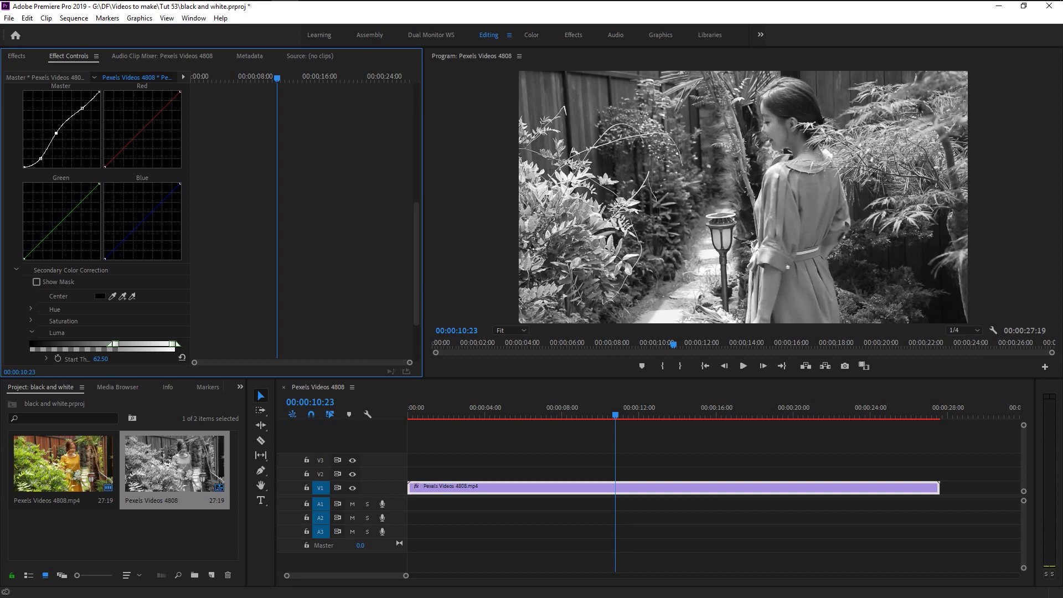
- Search 'level' and apply the Levels effect to the V1 clip beneath RGB Curves
{"action": "left_click", "coordinate": [23, 60]}
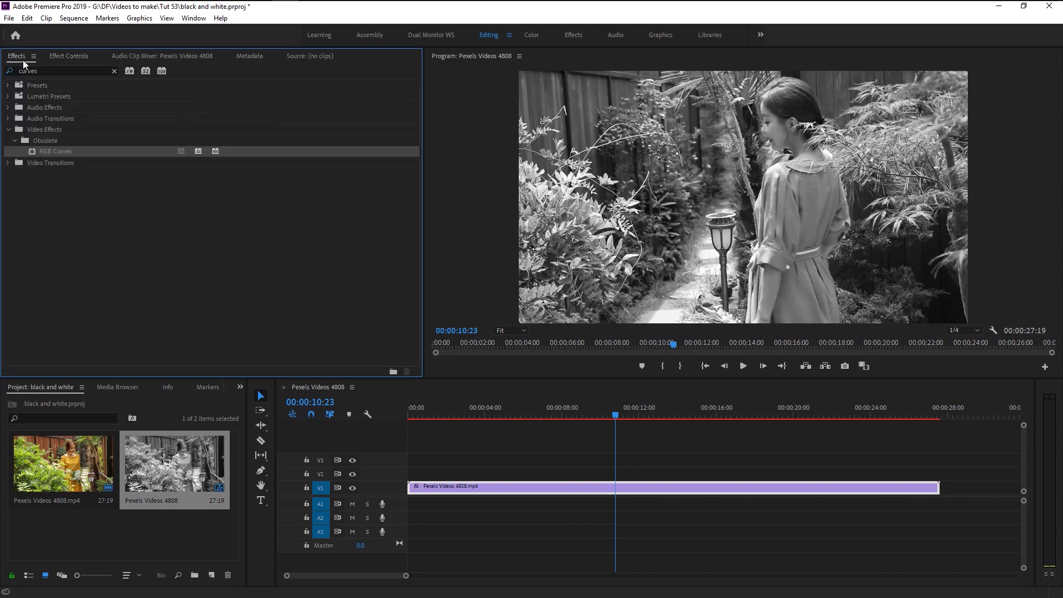
{"action": "left_click", "coordinate": [67, 72]}
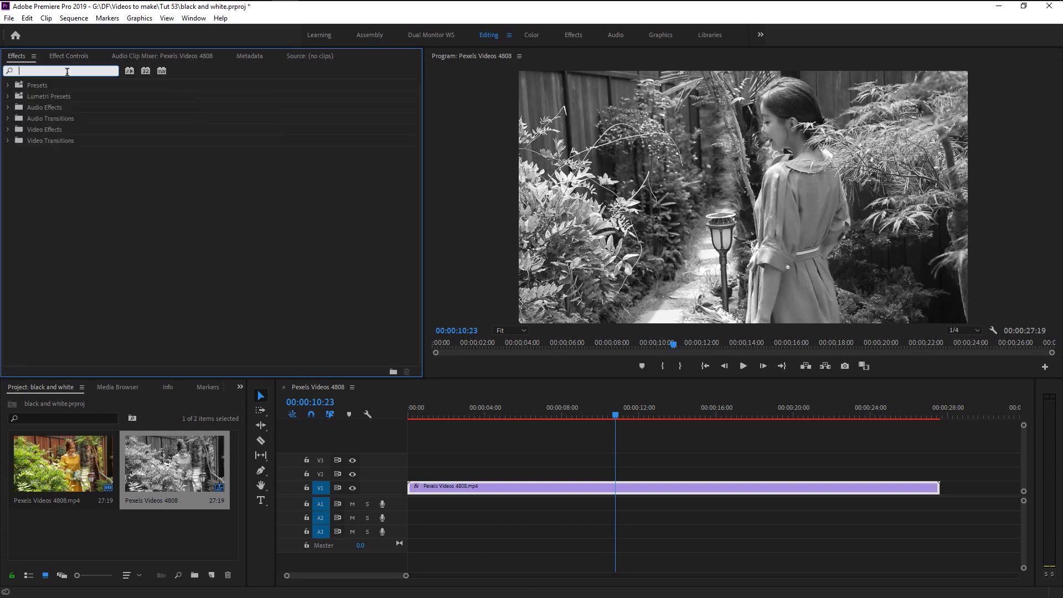
{"action": "type", "text": "levels"}
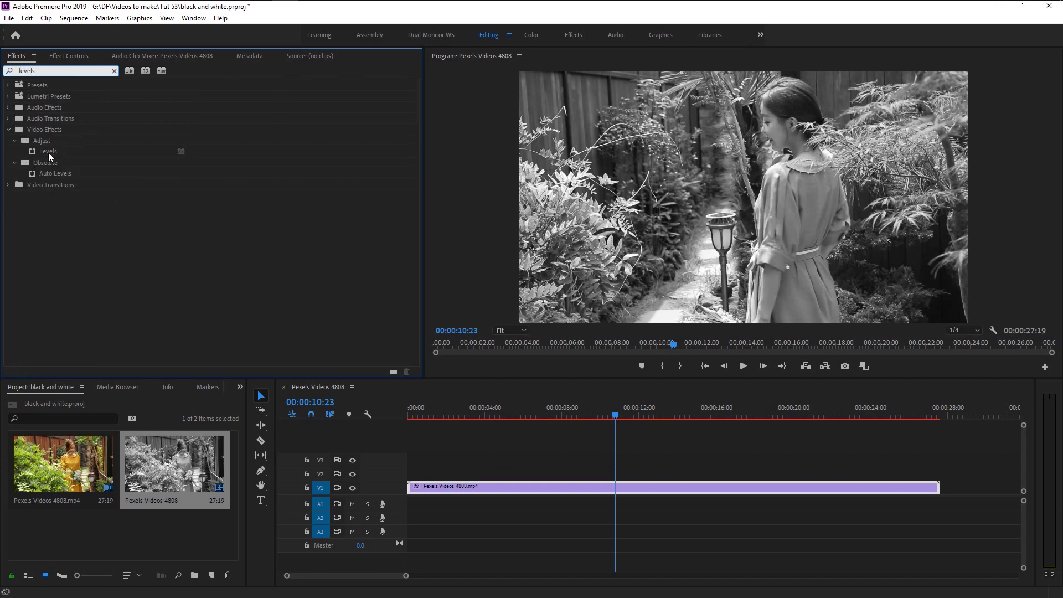
{"action": "left_click", "coordinate": [48, 151]}
{"action": "left_click_drag", "start_coordinate": [38, 152], "coordinate": [470, 485]}
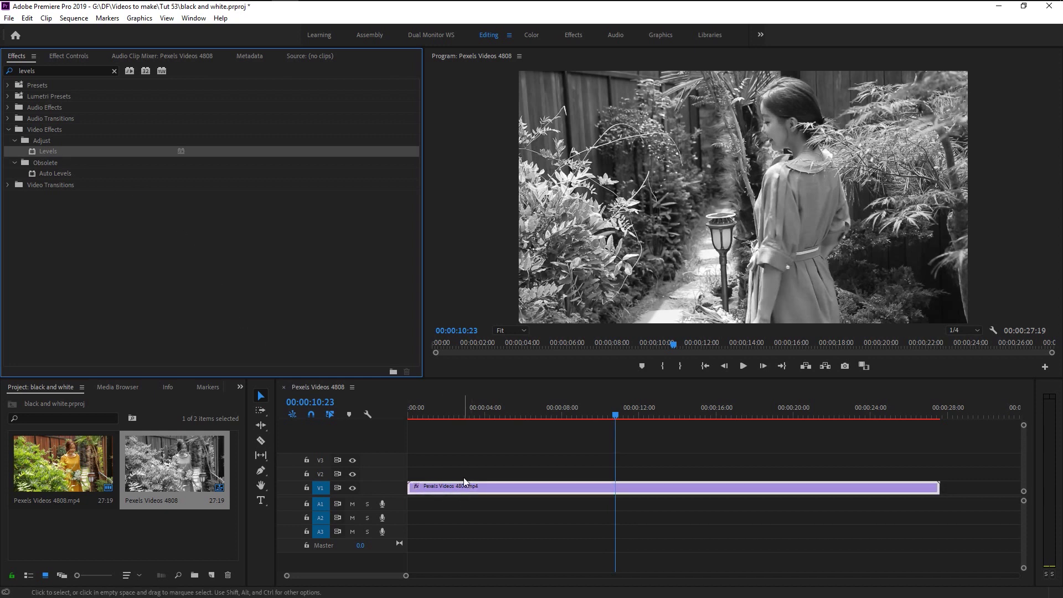
{"action": "left_click", "coordinate": [60, 61]}
{"action": "scroll", "coordinate": [37, 314], "scroll_direction": "down", "scroll_amount": 5}
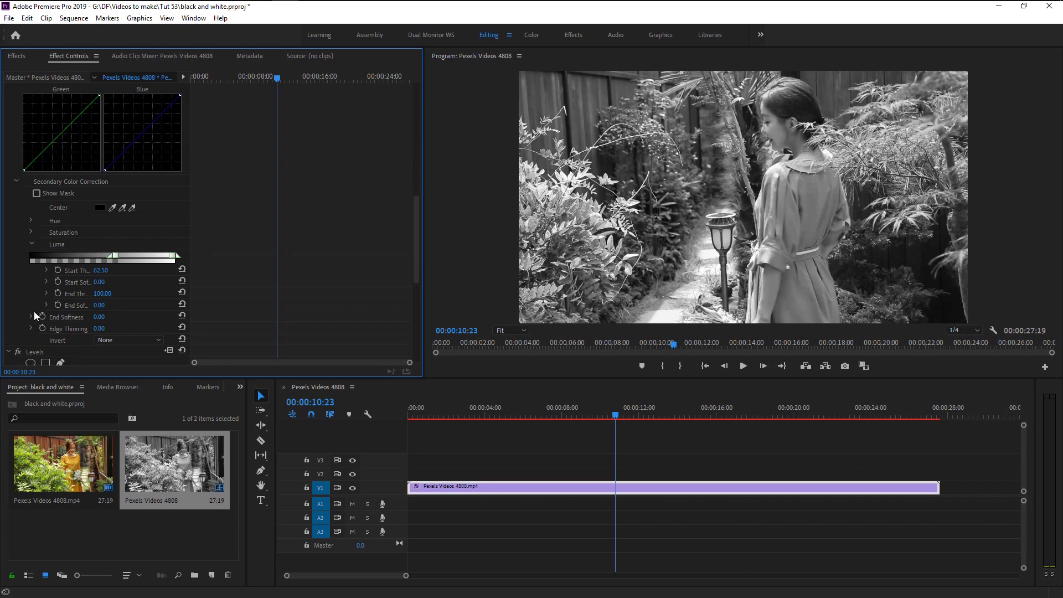
- Expand the Levels settings and set (RGB) Gamma to 112
{"action": "left_click", "coordinate": [34, 255]}
{"action": "scroll", "coordinate": [75, 344], "scroll_direction": "down", "scroll_amount": 2}
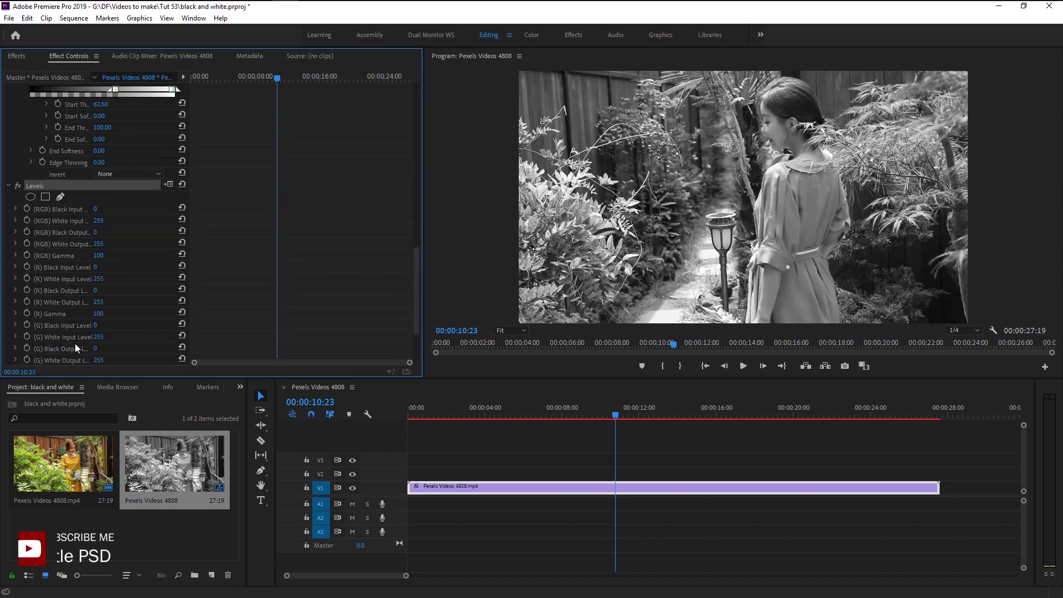
{"action": "left_click", "coordinate": [45, 214]}
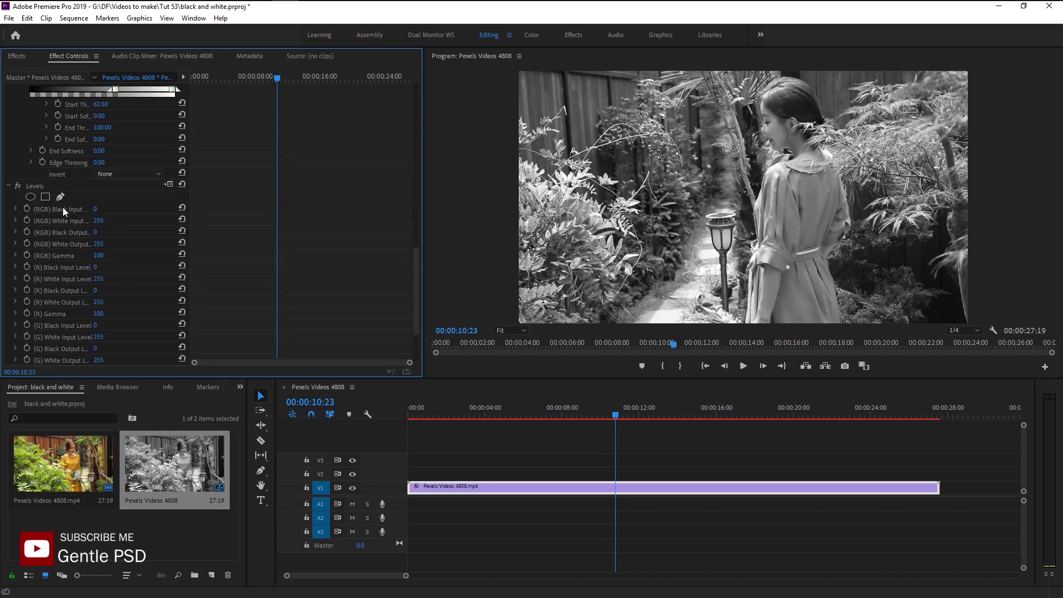
{"action": "left_click", "coordinate": [74, 254]}
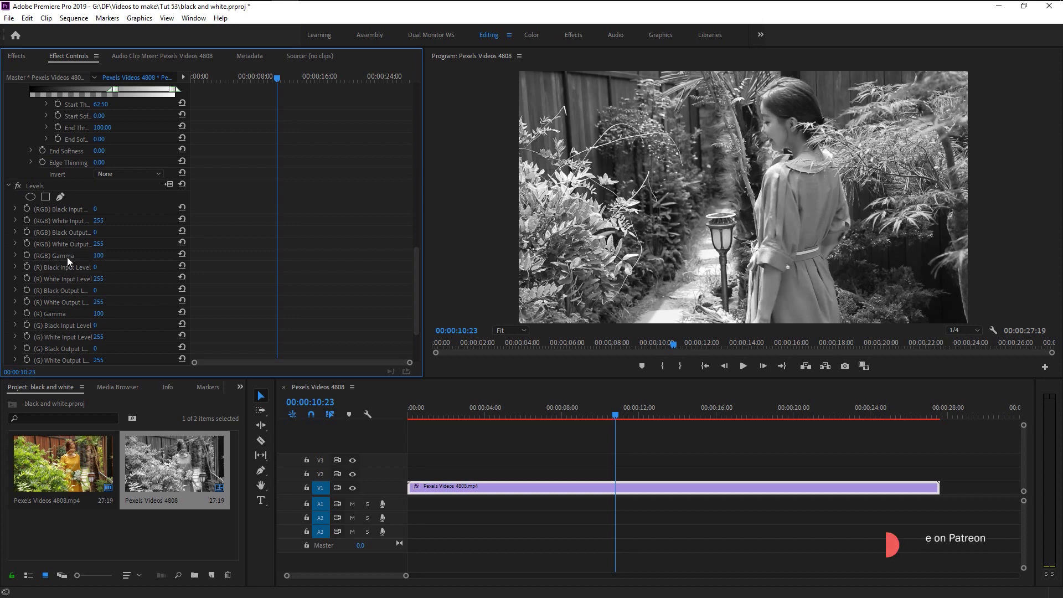
{"action": "scroll", "coordinate": [64, 284], "scroll_direction": "down", "scroll_amount": 2}
{"action": "scroll", "coordinate": [64, 284], "scroll_direction": "down", "scroll_amount": 2}
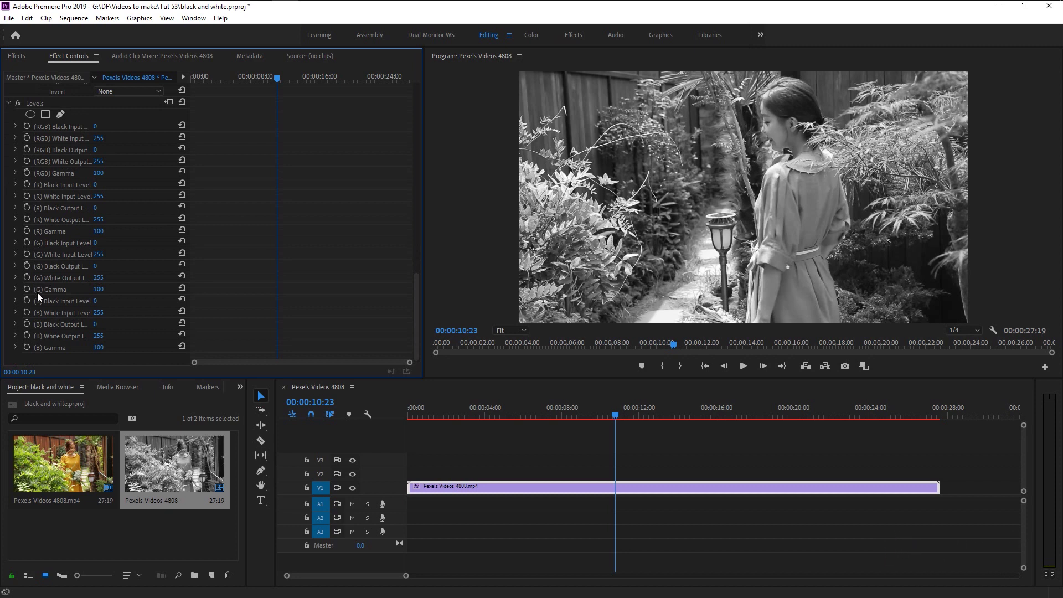
{"action": "scroll", "coordinate": [54, 291], "scroll_direction": "up", "scroll_amount": 3}
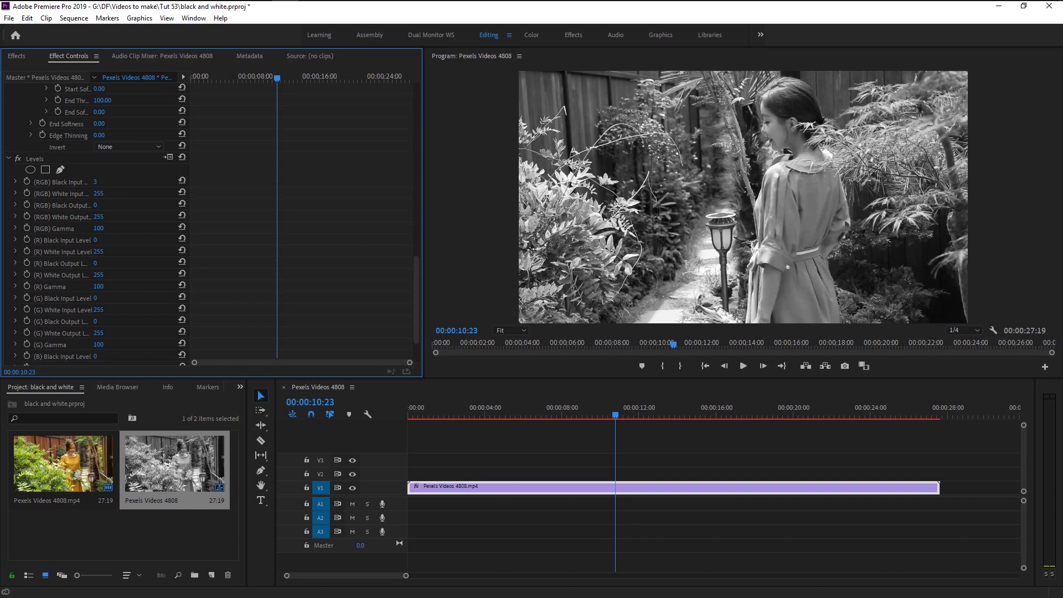
- Set Levels RGB White Input 211, White Output 250 and Black Input 13
{"action": "mouse_move", "coordinate": [98, 193]}
{"action": "left_mouse_down"}
{"action": "mouse_move", "coordinate": [83, 193]}
{"action": "mouse_move", "coordinate": [106, 204]}
{"action": "mouse_move", "coordinate": [96, 205]}
{"action": "left_mouse_up"}
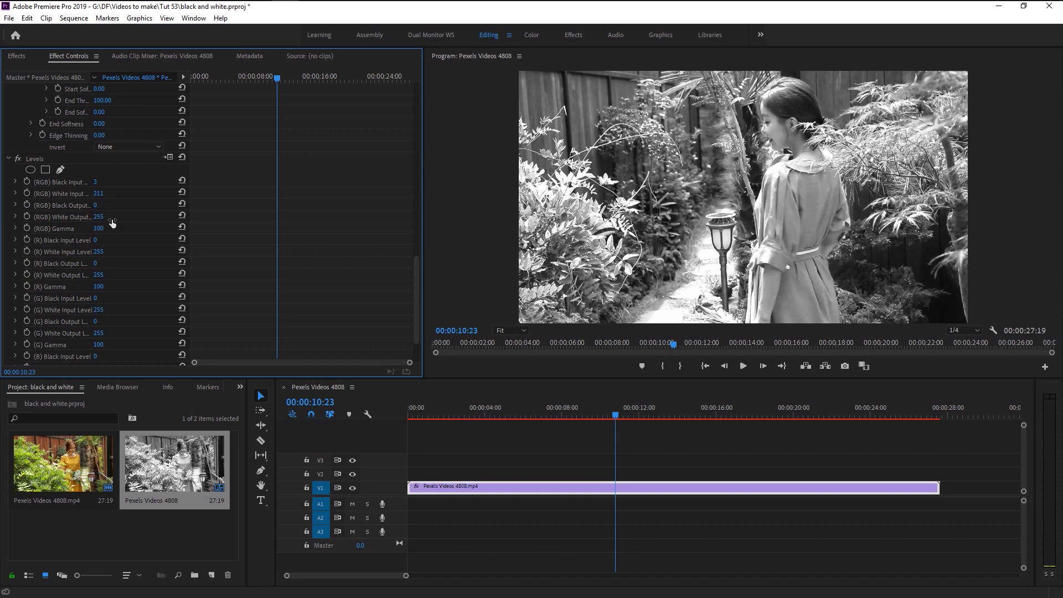
{"action": "mouse_move", "coordinate": [112, 222]}
{"action": "left_mouse_down"}
{"action": "mouse_move", "coordinate": [107, 231]}
{"action": "mouse_move", "coordinate": [124, 229]}
{"action": "left_mouse_up"}
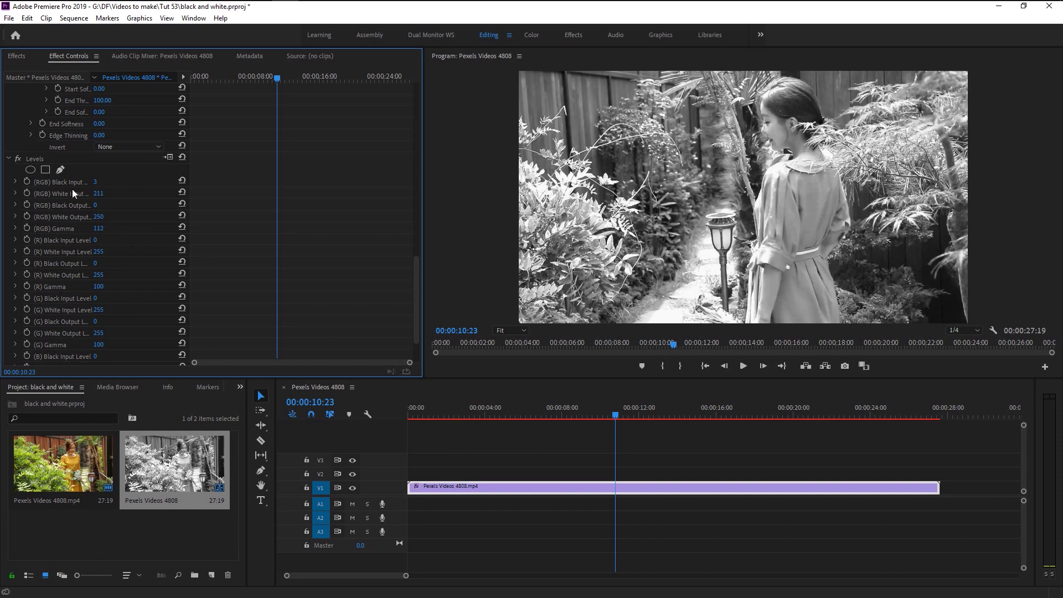
{"action": "mouse_move", "coordinate": [97, 181]}
{"action": "left_mouse_down"}
{"action": "mouse_move", "coordinate": [123, 181]}
{"action": "mouse_move", "coordinate": [97, 182]}
{"action": "left_mouse_up"}
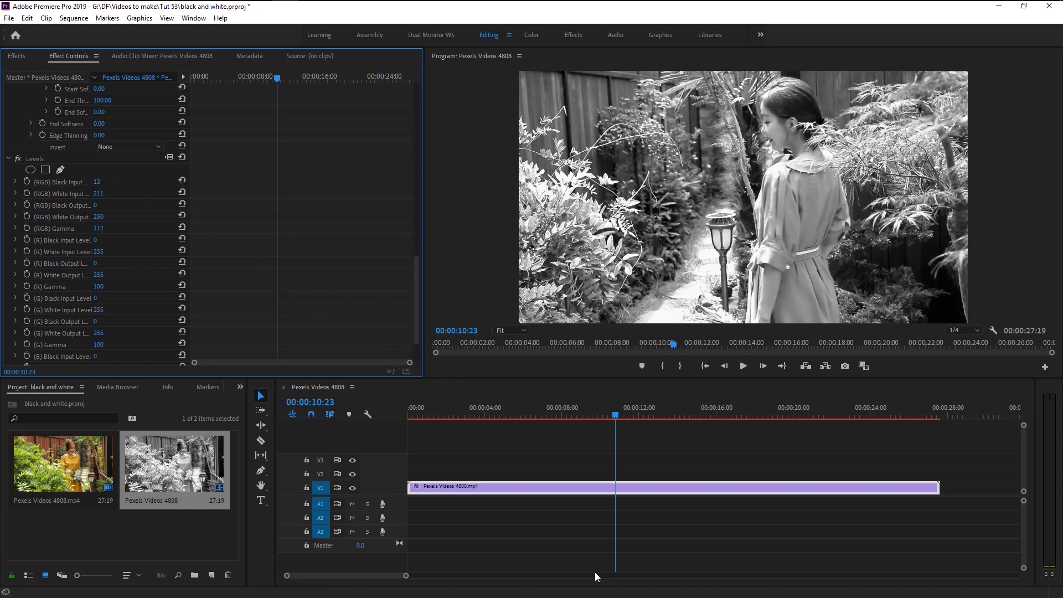
{"action": "left_click", "coordinate": [567, 439]}
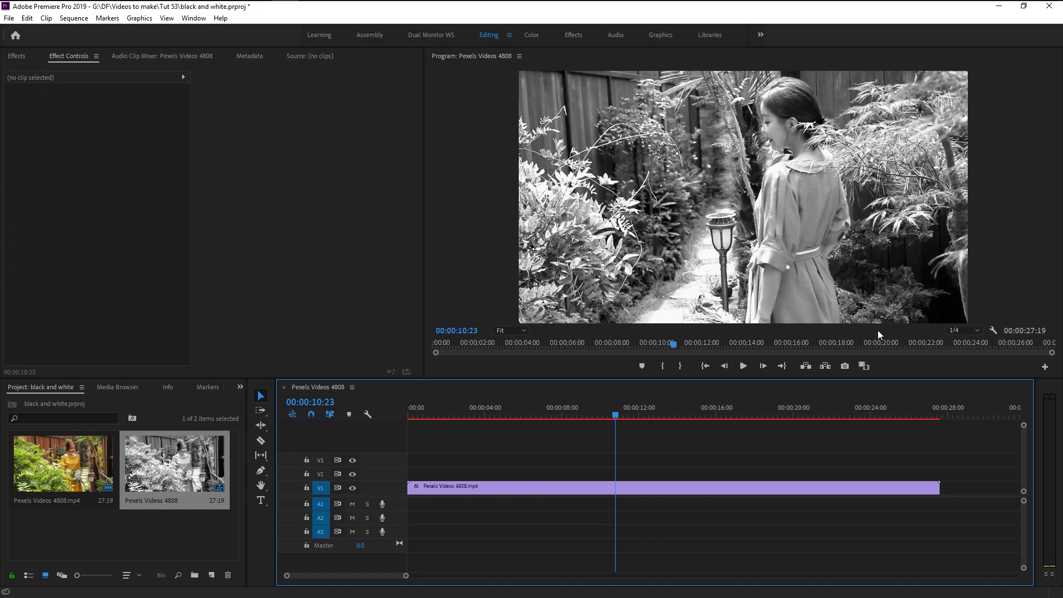
- Set Program monitor playback resolution to Full and play the graded clip from the beginning
{"action": "left_click", "coordinate": [964, 331]}
{"action": "left_click", "coordinate": [962, 340]}
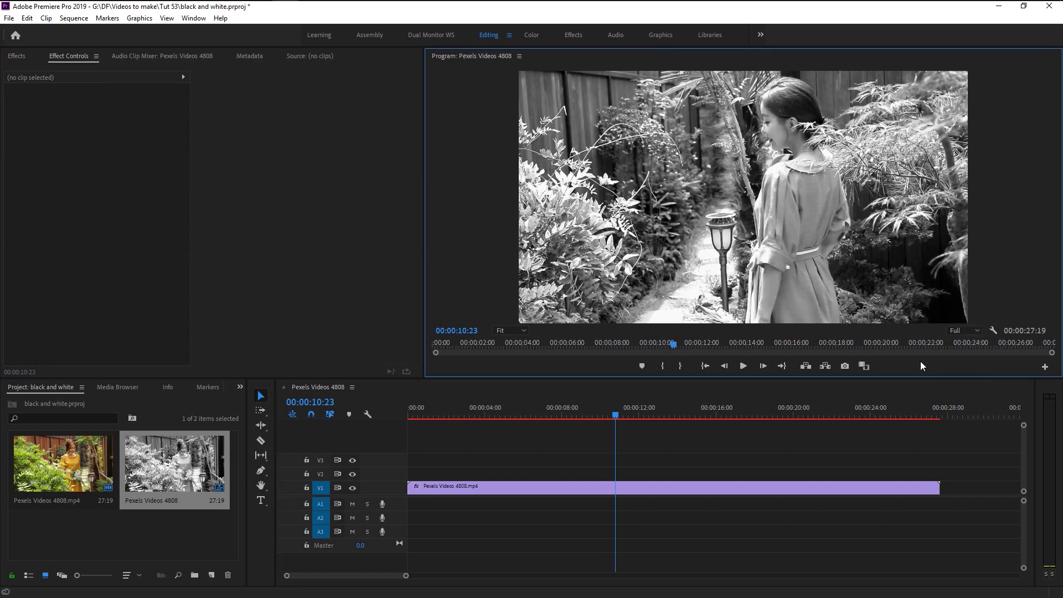
{"action": "left_click", "coordinate": [322, 432]}
{"action": "key", "text": "Home"}
{"action": "left_click", "coordinate": [743, 366]}
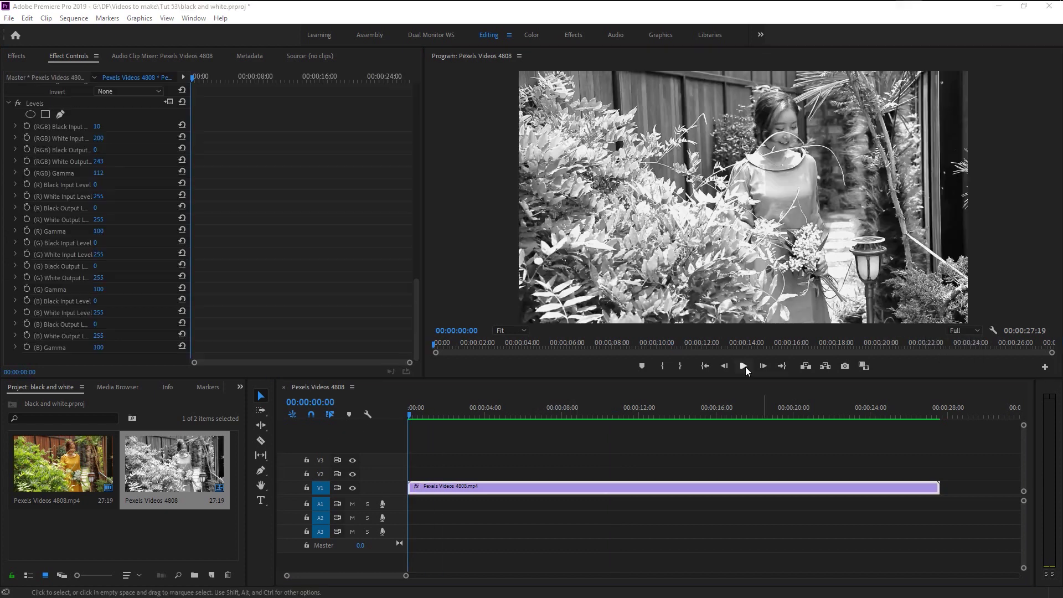